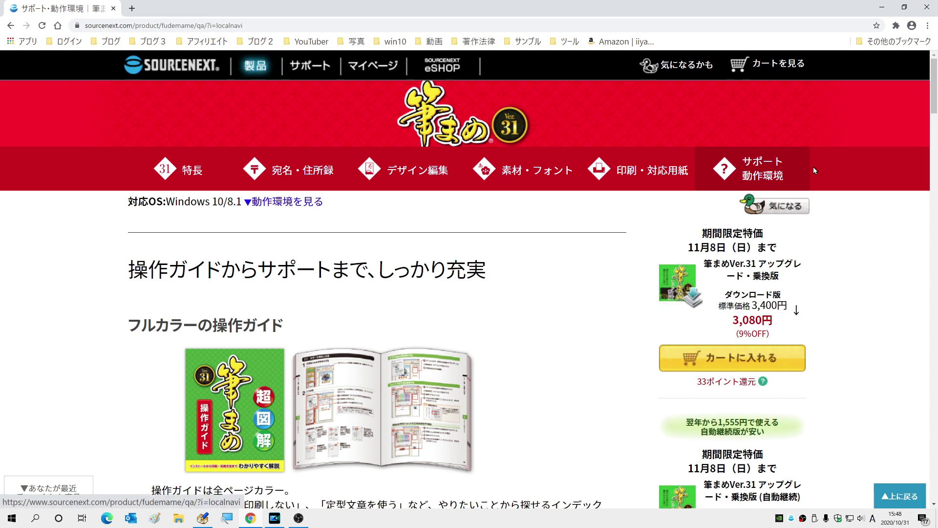
# - Examine the 動作環境 section of the 筆まめ page for the supported Windows versions and the ESU note about Windows 7
pyautogui.moveTo(934, 96); pyautogui.dragTo(915, 374)
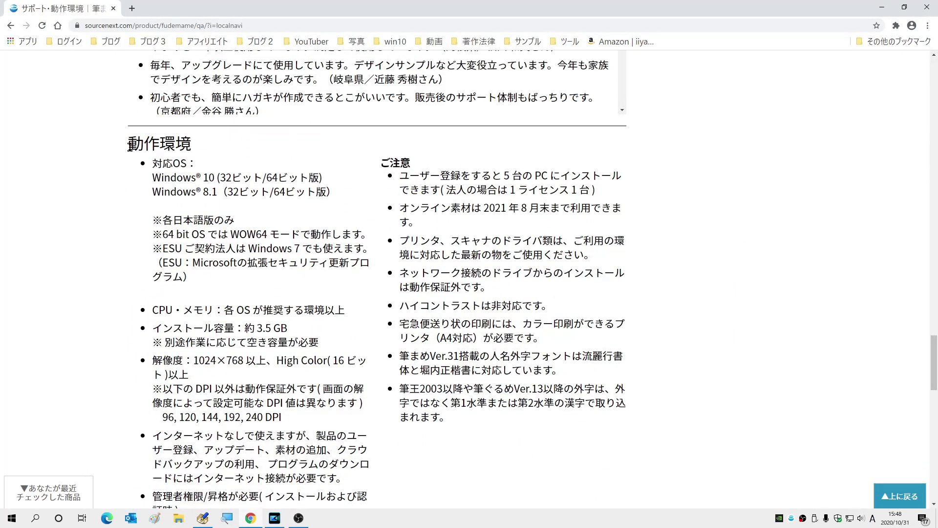
pyautogui.doubleClick(146, 146)
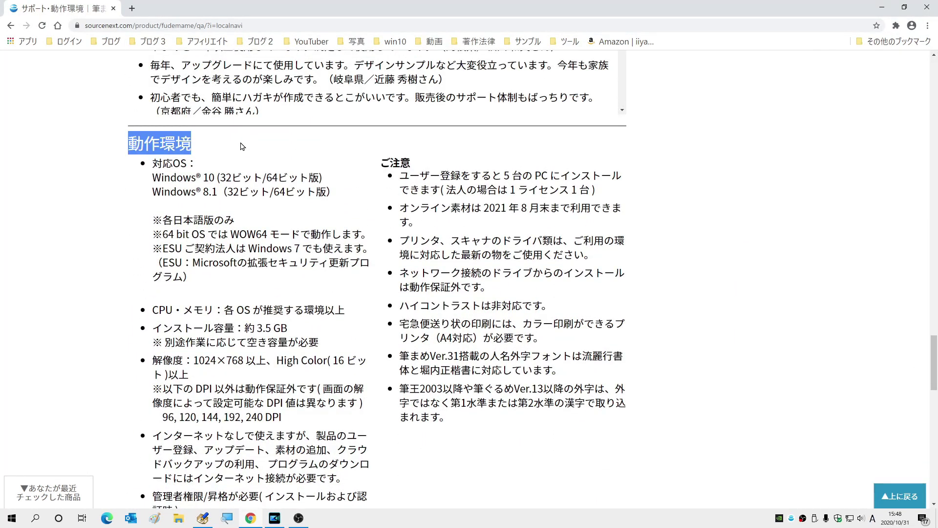
pyautogui.click(242, 191)
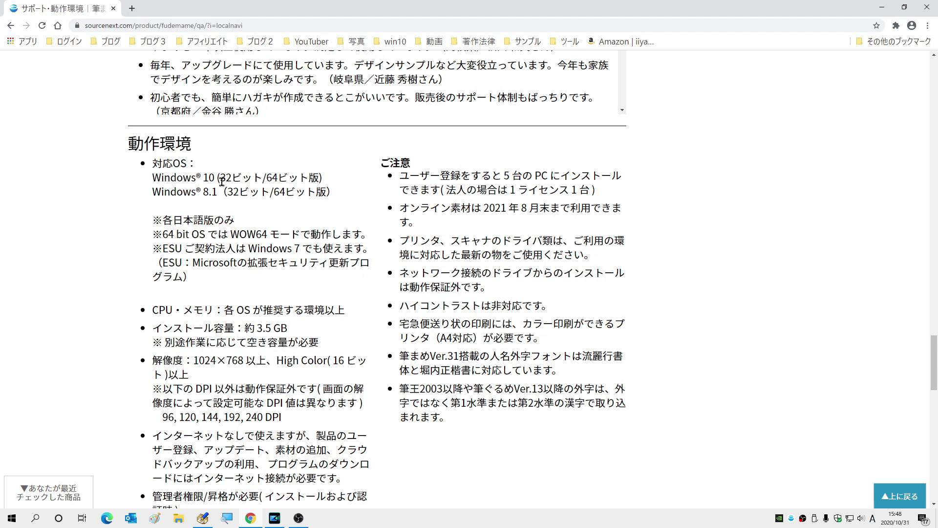
pyautogui.moveTo(219, 195); pyautogui.dragTo(137, 186)
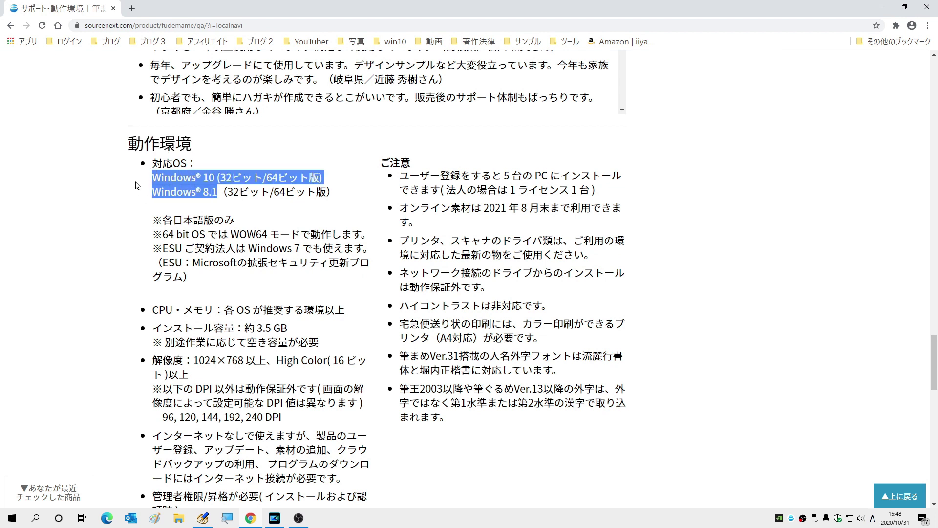
pyautogui.click(255, 189)
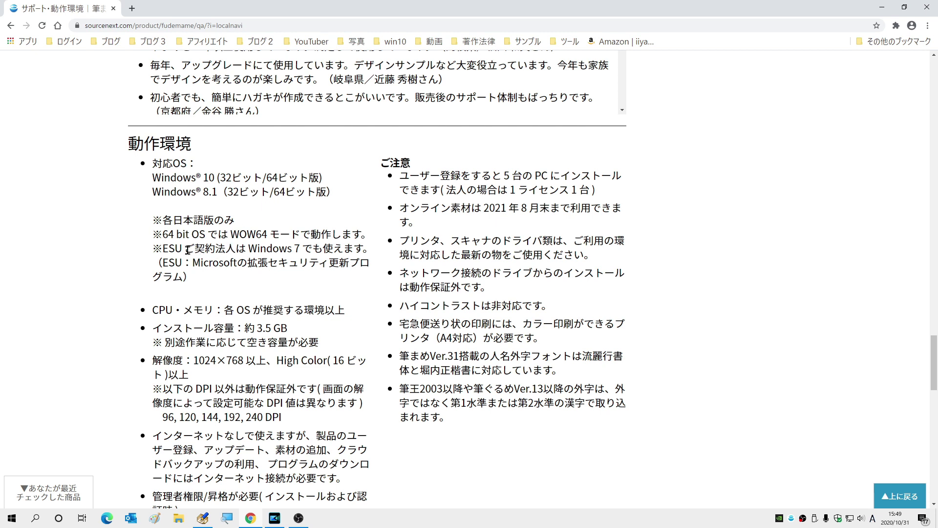
pyautogui.moveTo(163, 246); pyautogui.dragTo(293, 265)
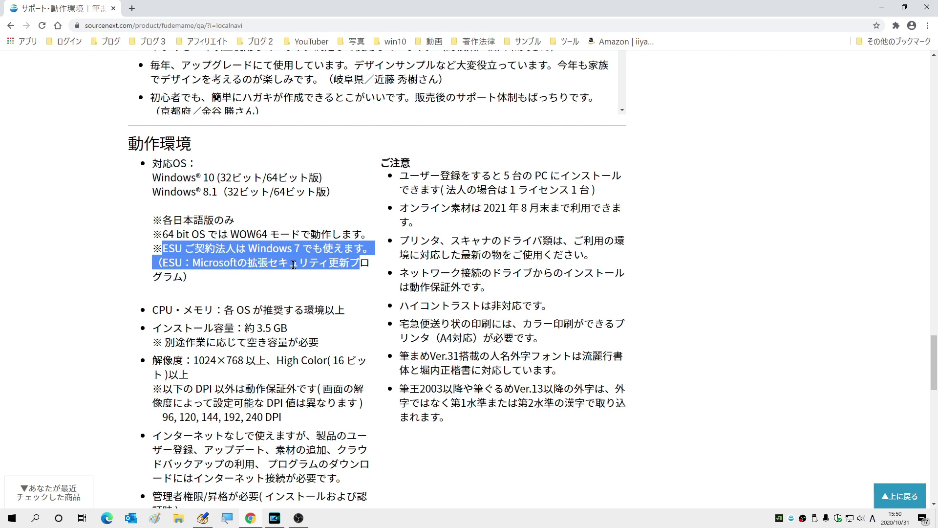
pyautogui.moveTo(192, 252); pyautogui.dragTo(364, 249)
pyautogui.click(202, 249)
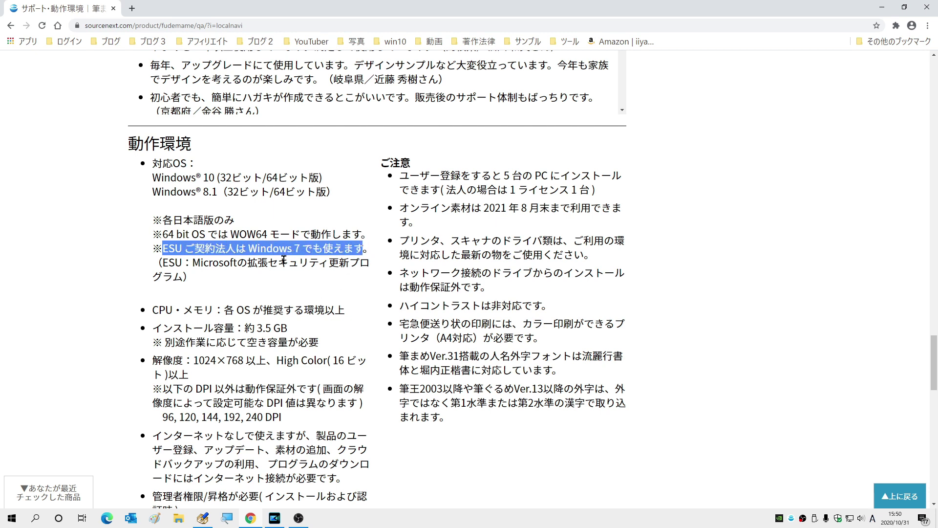
pyautogui.click(195, 248)
pyautogui.moveTo(195, 248); pyautogui.dragTo(162, 248)
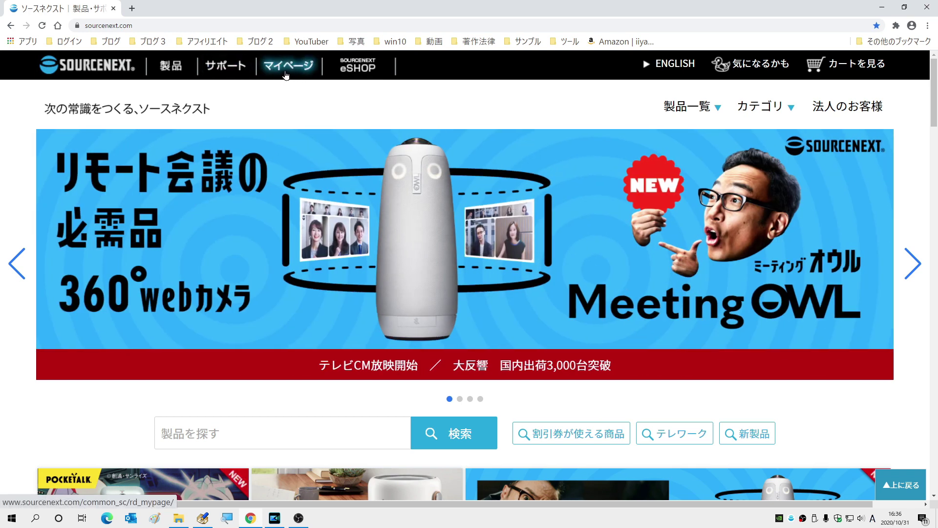
# - Log in to the Sourcenext マイページ and open the product page for 筆まめVer.31 アップグレード・乗換版
pyautogui.click(286, 75)
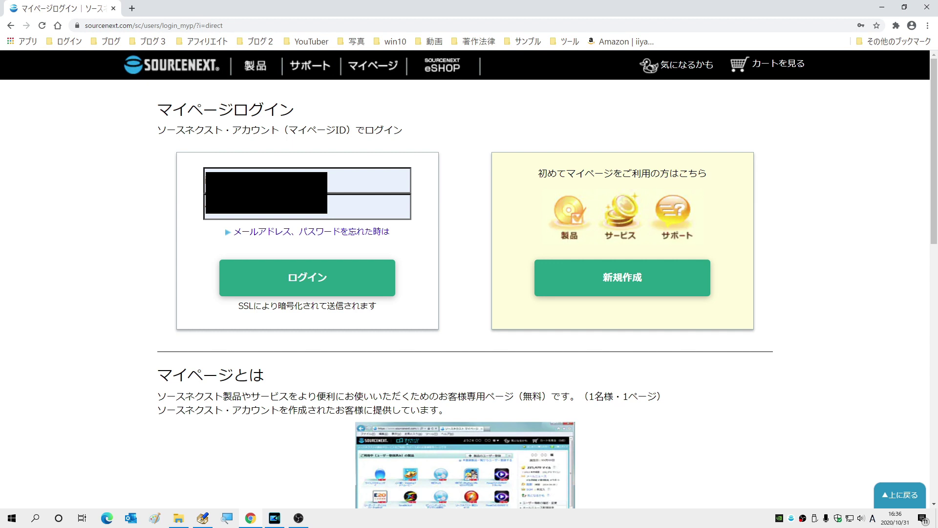
pyautogui.press('Return')
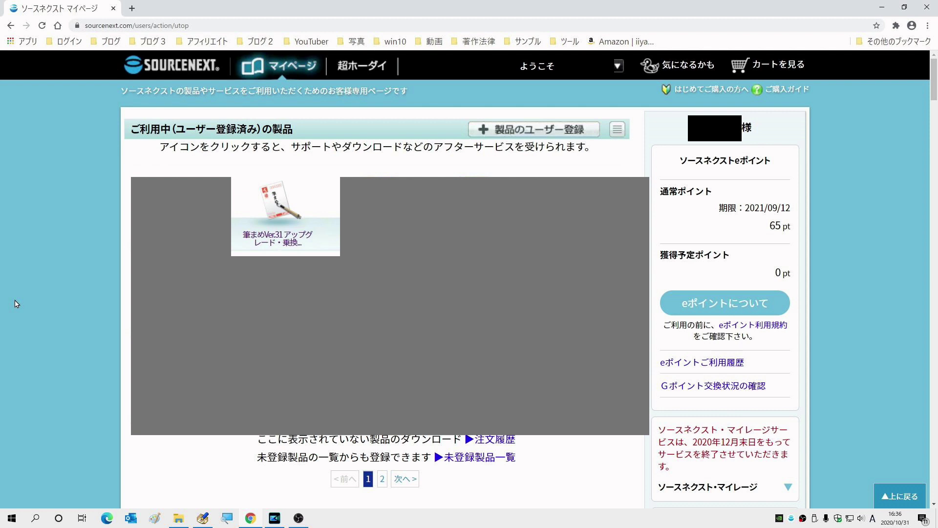
pyautogui.hotkey('ctrl', 'l')
pyautogui.press('BackSpace')
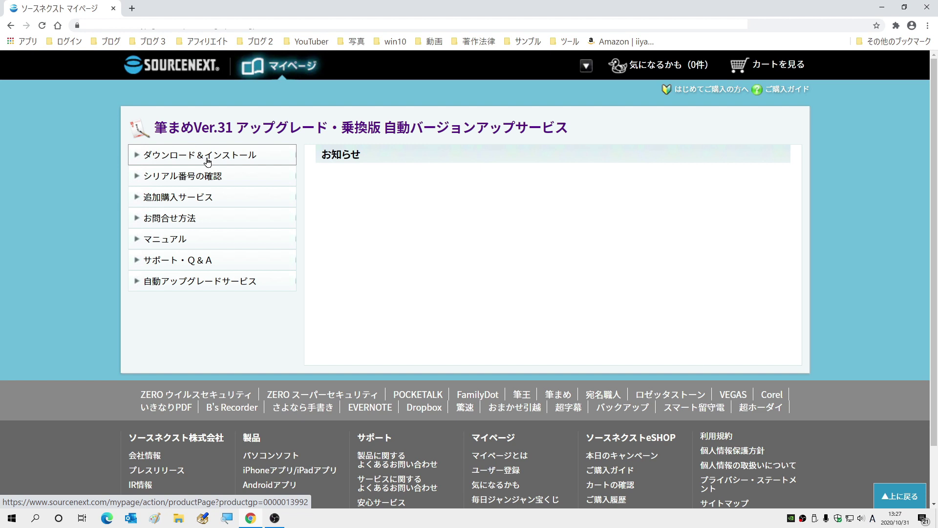
# - Accept the licence to download 筆まめVer.31 and allow the ソースネクスト アップデート ランチャーツール to open
pyautogui.click(208, 161)
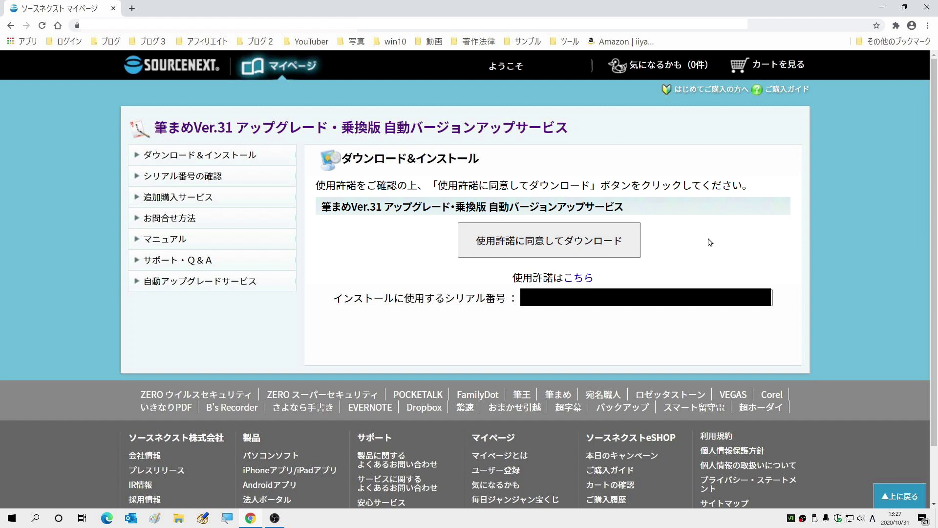
pyautogui.click(541, 244)
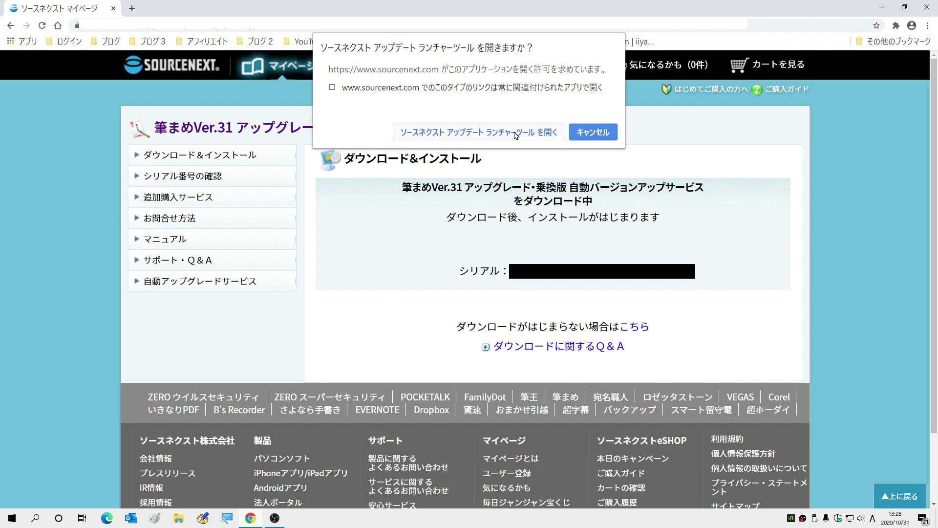
pyautogui.click(483, 135)
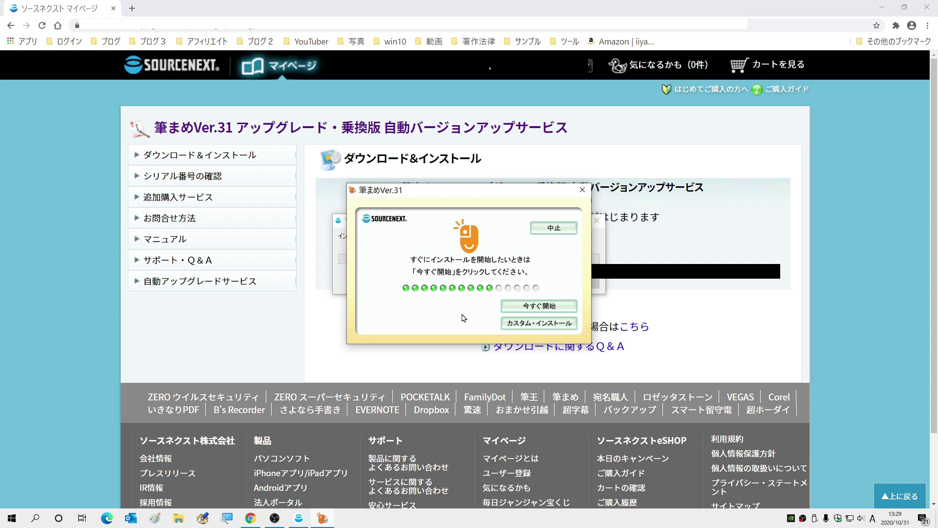
# - Start the 筆まめ Ver.31 installation immediately, minimise the browser, and complete the setup wizard
pyautogui.click(530, 308)
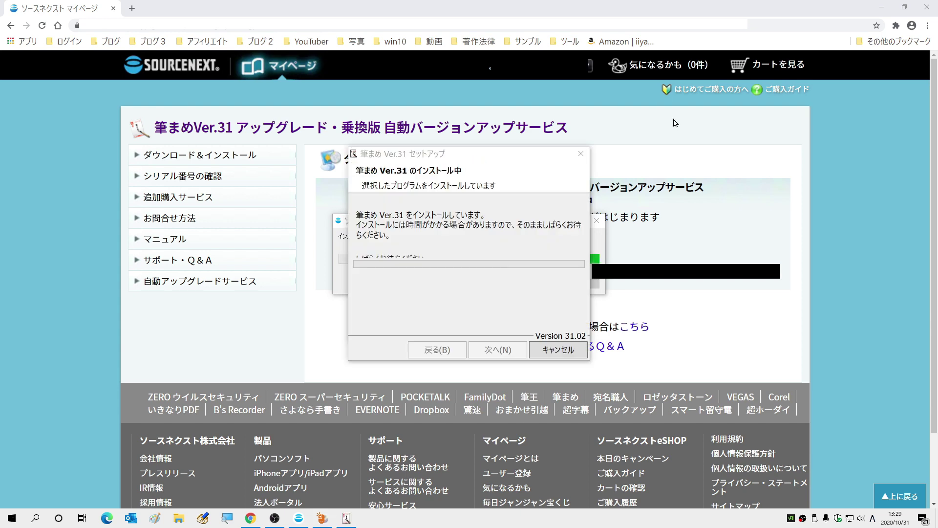
pyautogui.click(885, 11)
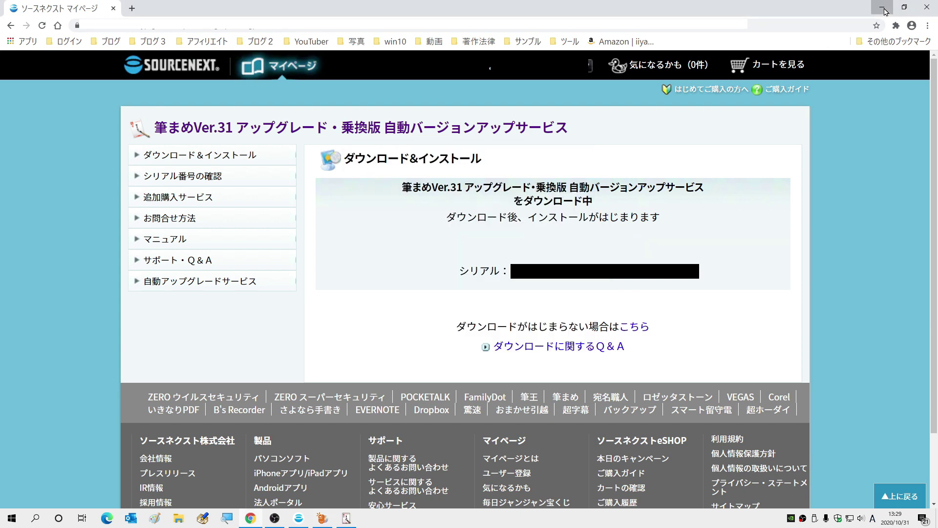
pyautogui.click(885, 11)
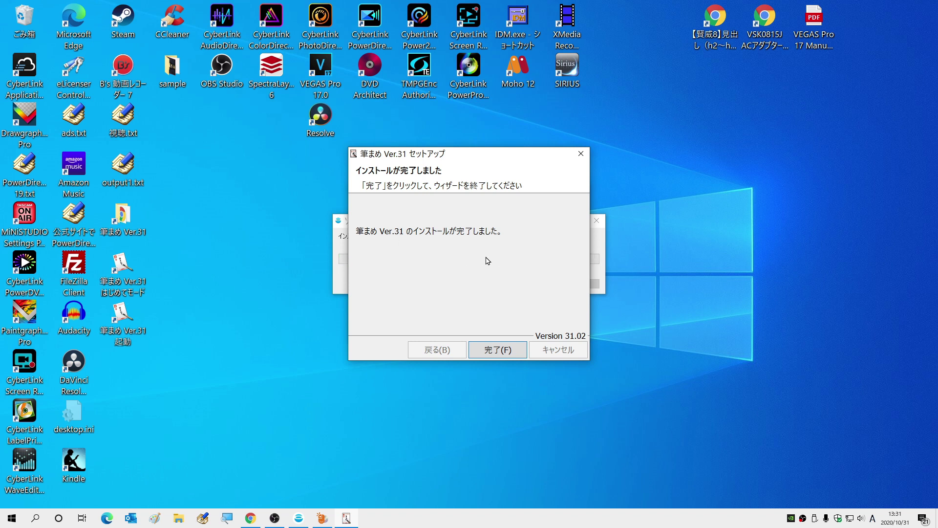
pyautogui.click(500, 347)
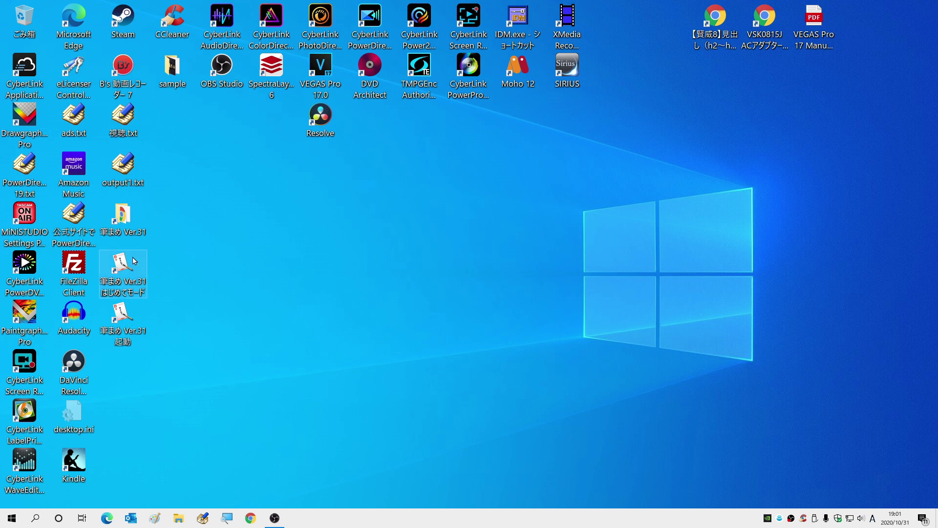
# - Move the three 筆まめ Ver.31 desktop shortcuts into a row in the empty area beside the other icons
pyautogui.moveTo(125, 218); pyautogui.dragTo(268, 234)
pyautogui.moveTo(121, 266); pyautogui.dragTo(326, 230)
pyautogui.moveTo(123, 330); pyautogui.dragTo(365, 247)
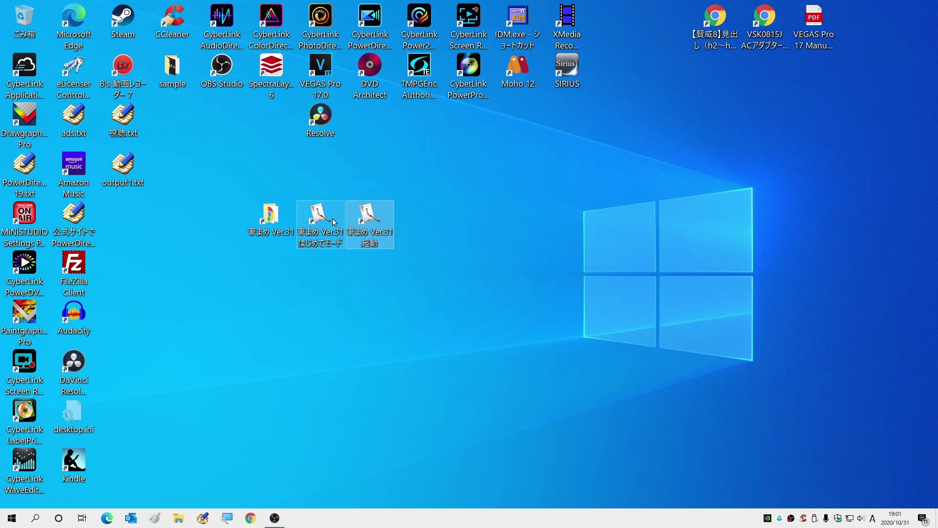
pyautogui.click(318, 220)
pyautogui.click(360, 226)
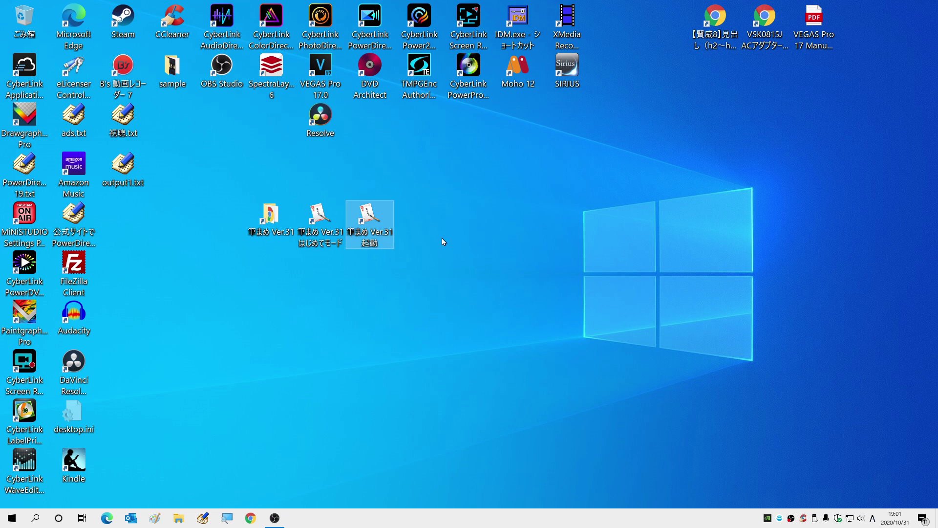
pyautogui.click(316, 247)
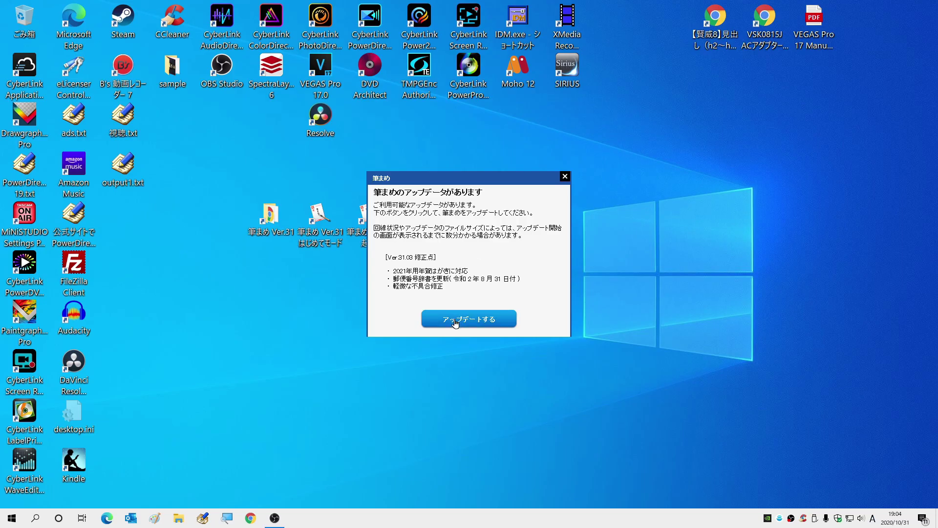
# - Update 筆まめ Ver.31 to Version 31.03 and complete the update wizard
pyautogui.click(455, 323)
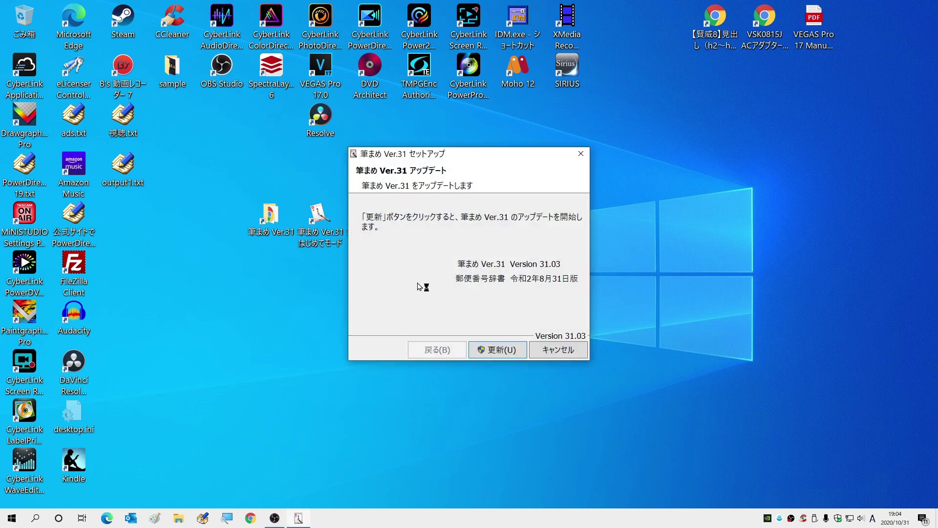
pyautogui.click(484, 350)
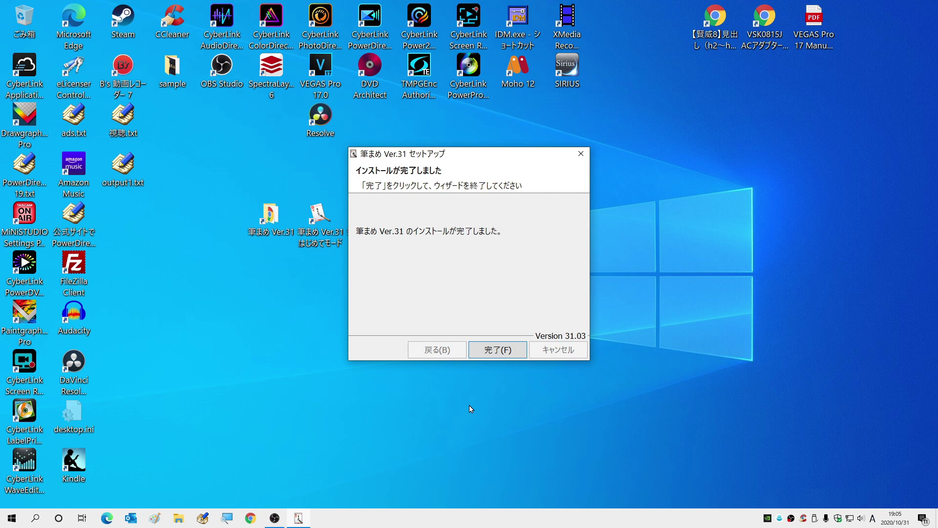
pyautogui.click(487, 353)
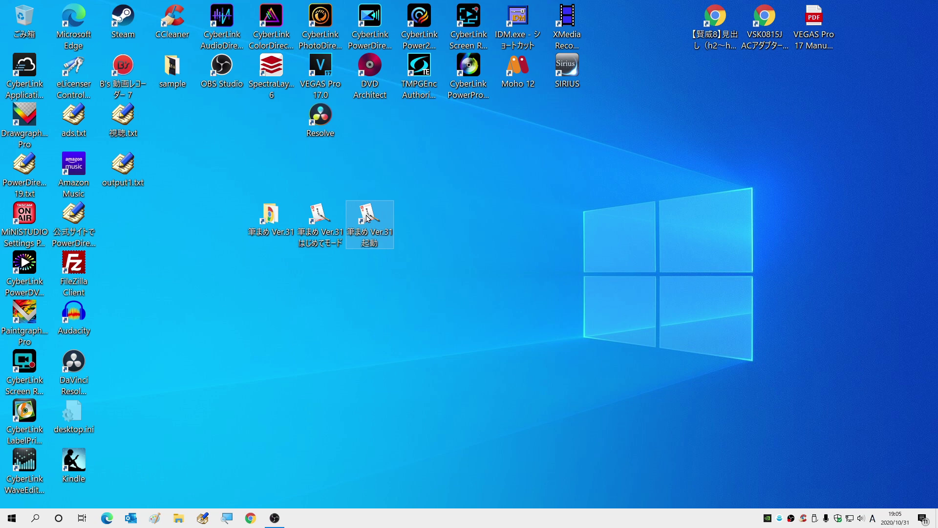
# - Launch 筆まめ Ver.31 from the desktop, check its version information, and close the program
pyautogui.doubleClick(368, 218)
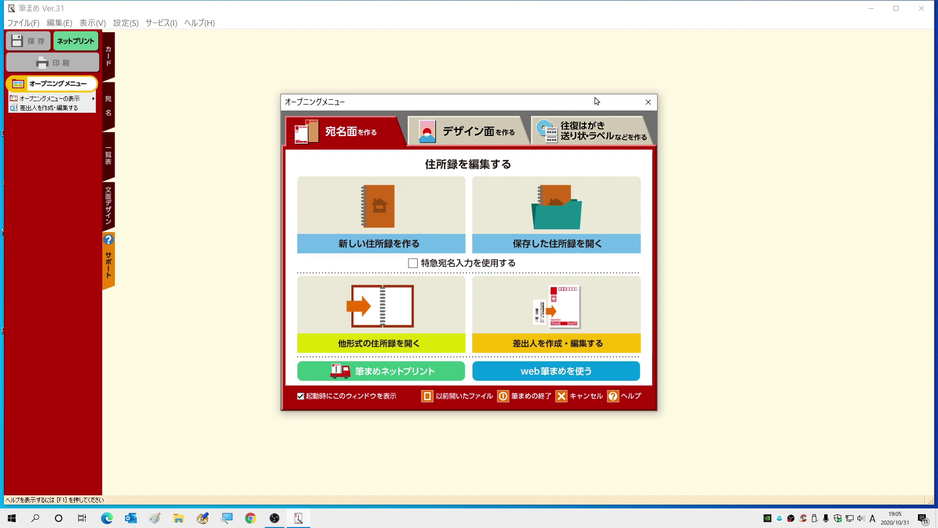
pyautogui.click(649, 104)
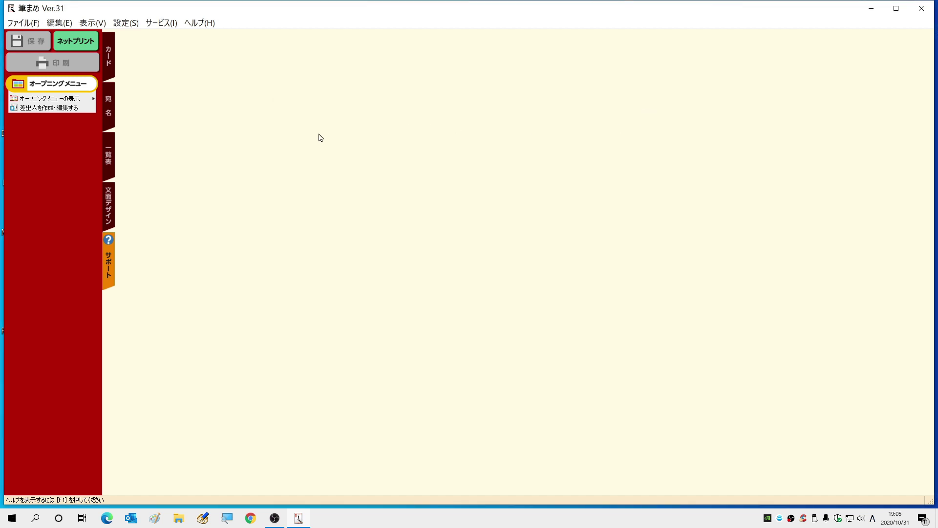
pyautogui.click(198, 30)
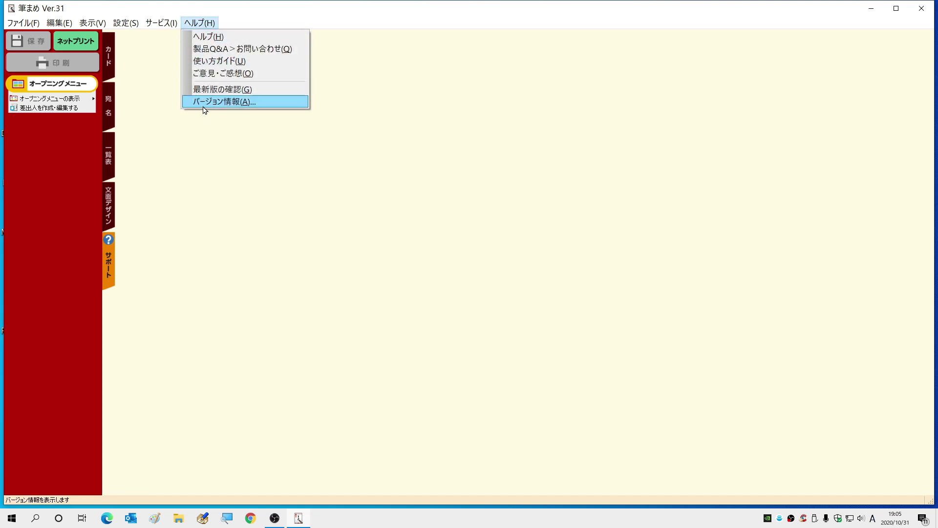
pyautogui.click(234, 102)
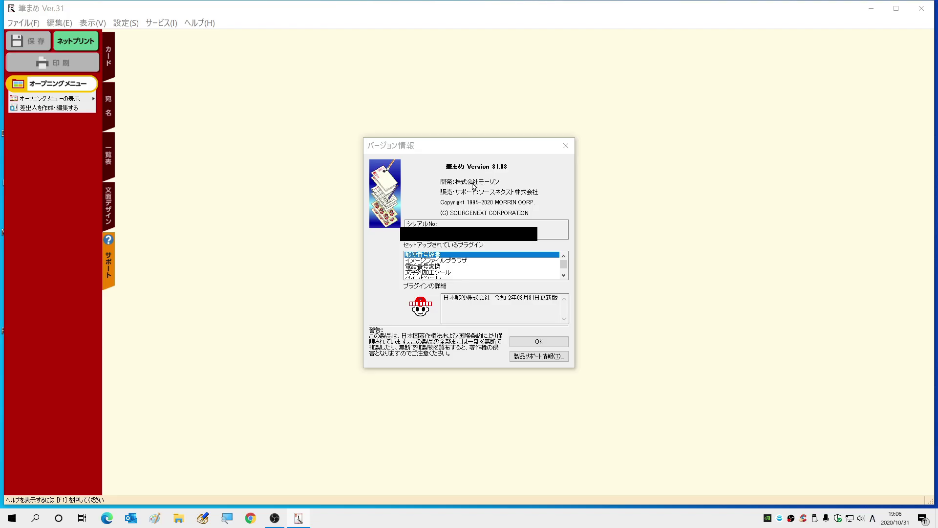
pyautogui.click(664, 88)
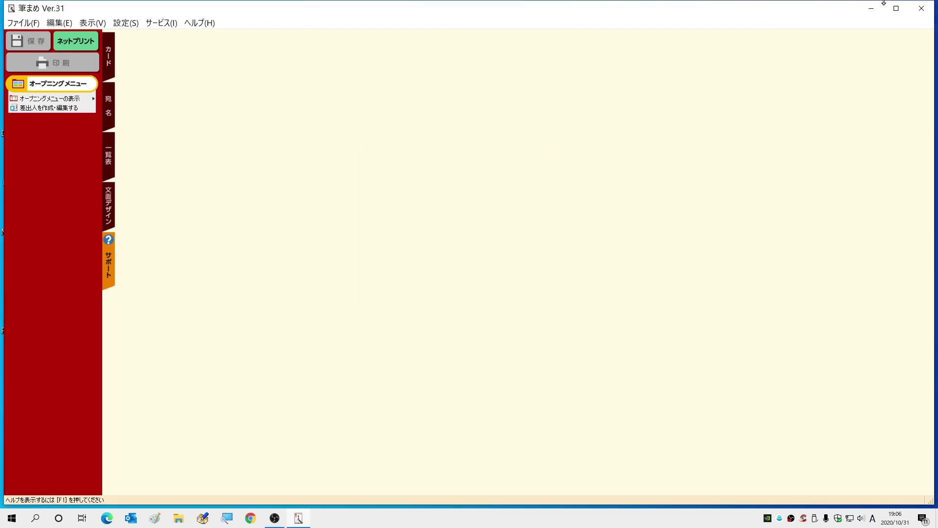
pyautogui.click(921, 8)
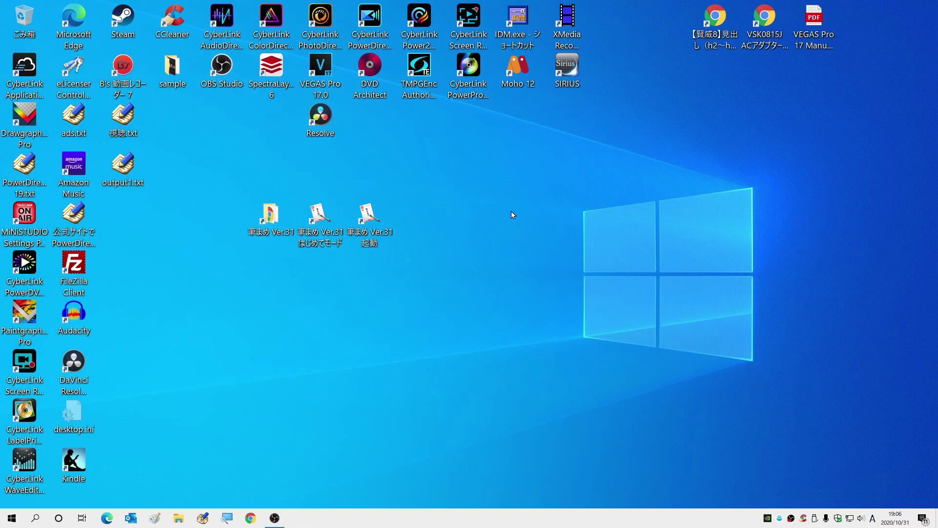
# - Launch 筆まめ Ver.31 はじめてモード, read through its help, and close both the help and the opening menu
pyautogui.doubleClick(314, 213)
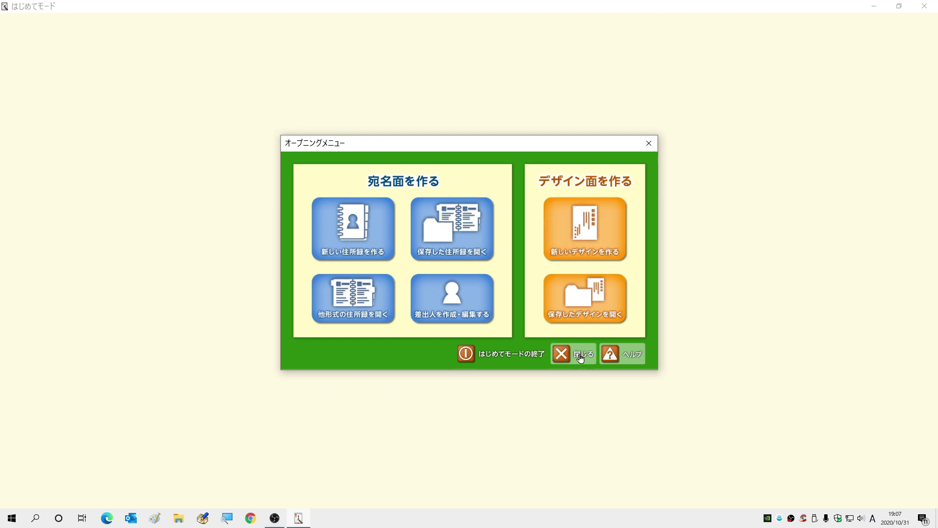
pyautogui.click(633, 356)
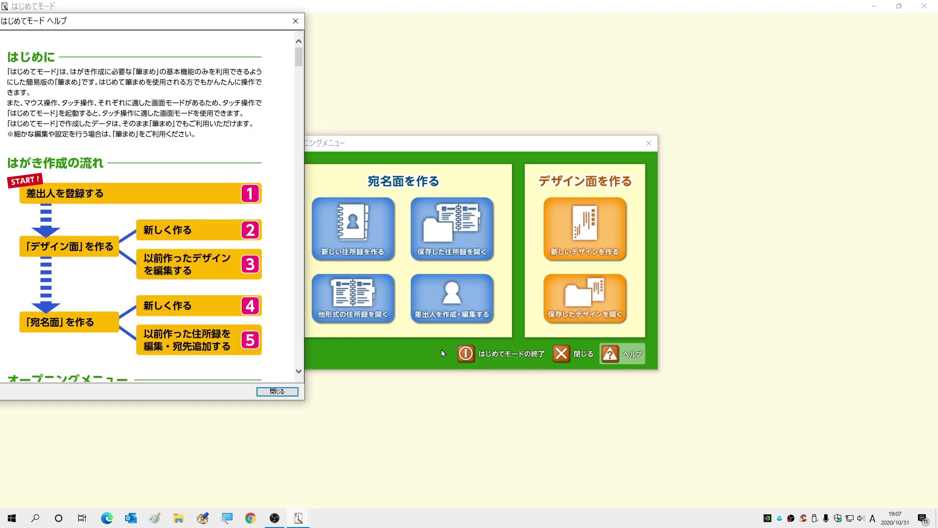
pyautogui.scroll(-5, 215, 206)
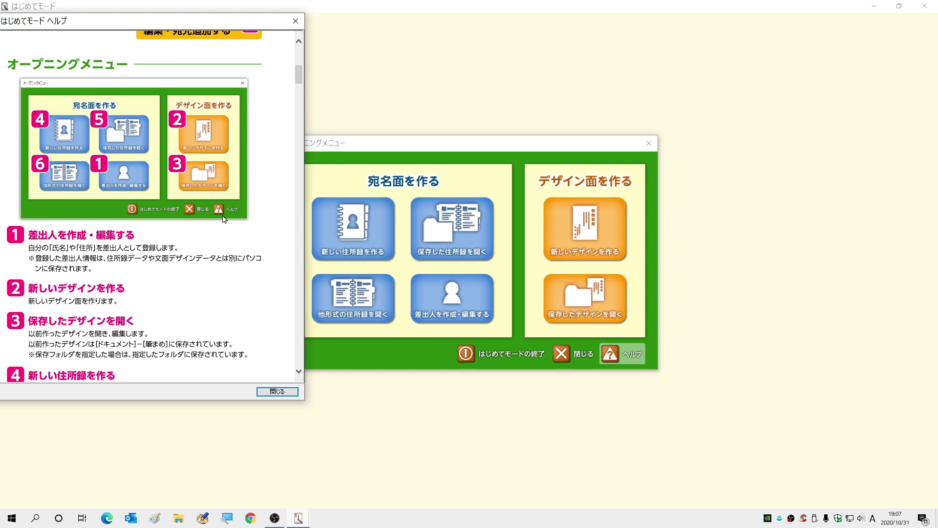
pyautogui.click(269, 391)
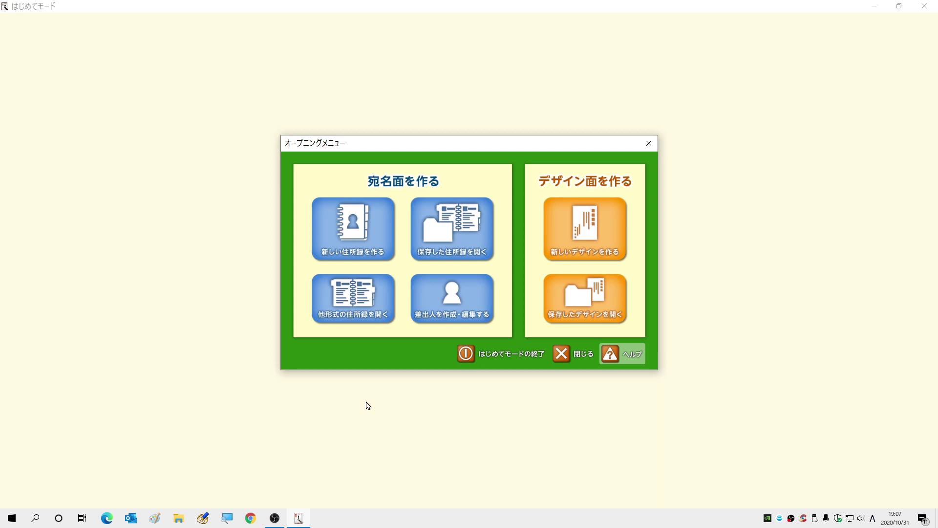
pyautogui.click(581, 359)
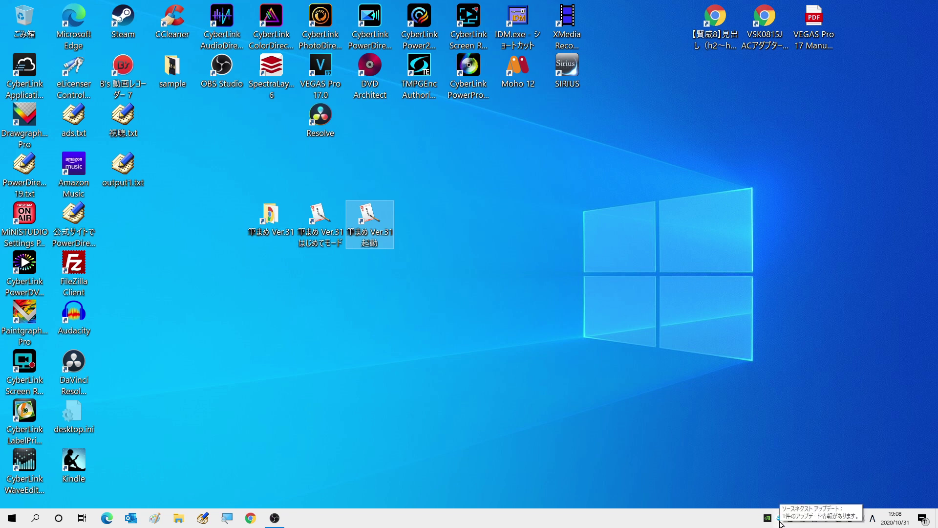
# - Open the ソースネクストアップデート window from its notification icon, check the registered account page, and close it
pyautogui.rightClick(780, 522)
pyautogui.click(788, 512)
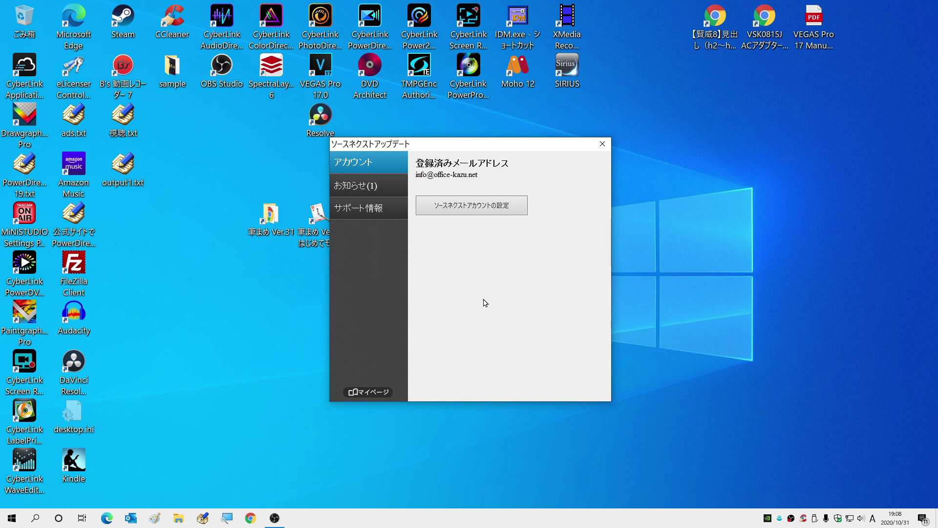
pyautogui.hotkey('alt', 'F4')
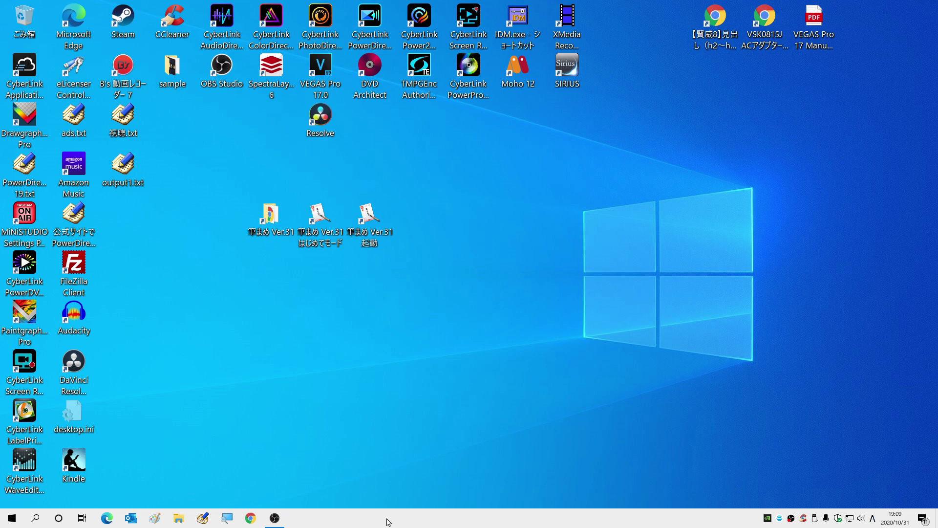
# - Switch to Task Manager and examine its list of startup programs for the ソースネクスト アップデート entry
pyautogui.rightClick(386, 522)
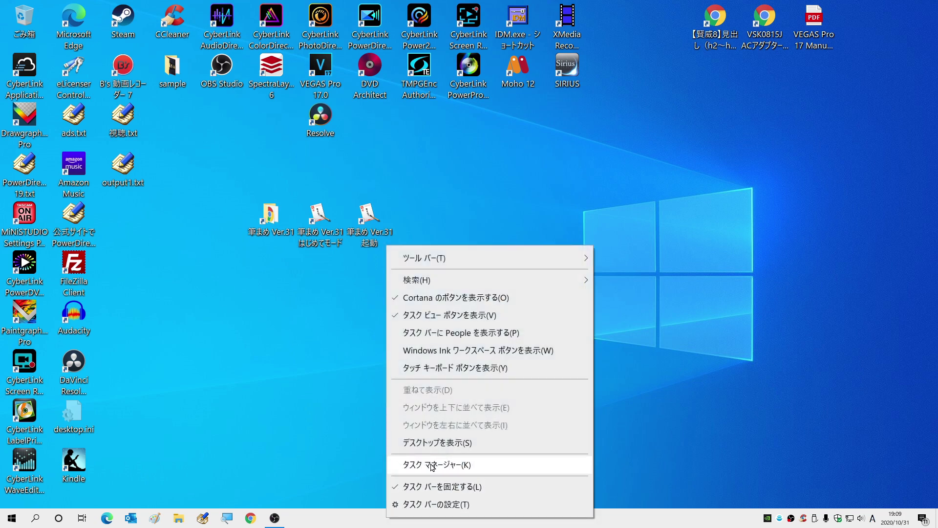
pyautogui.click(433, 465)
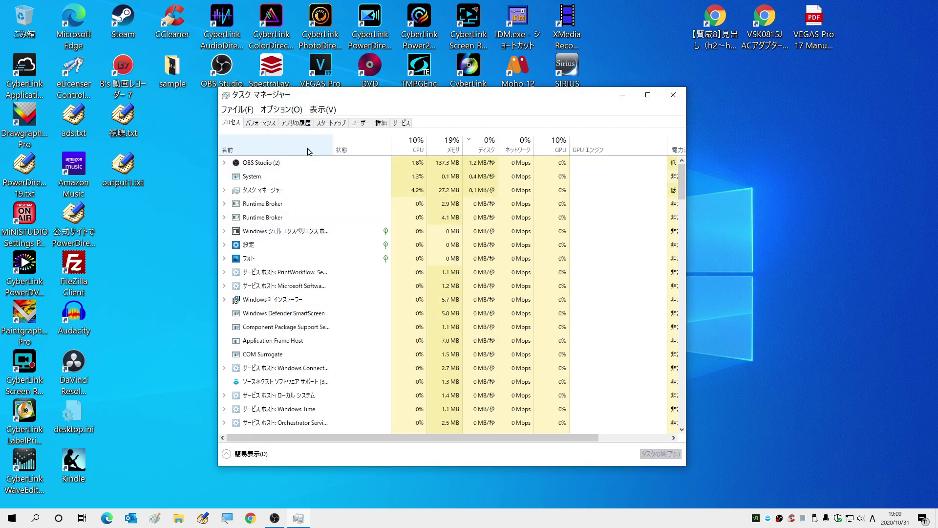
pyautogui.click(332, 123)
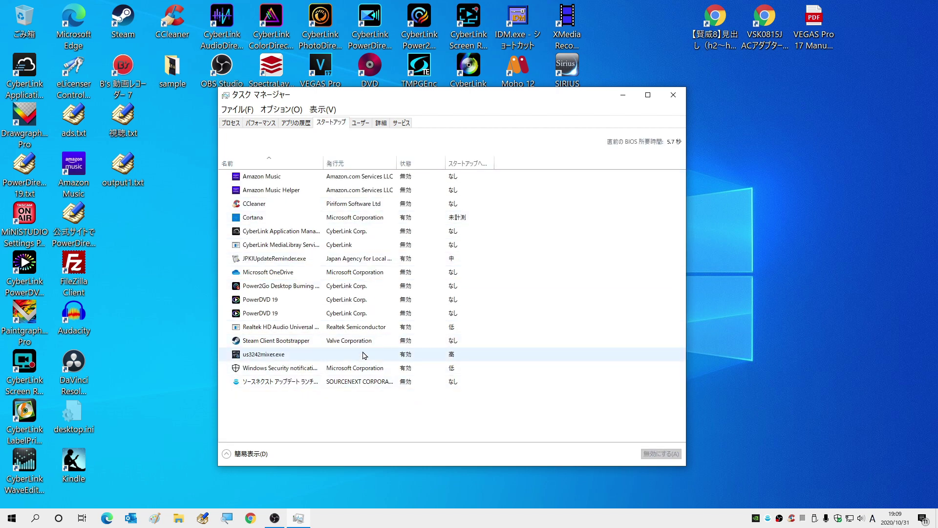
pyautogui.click(229, 519)
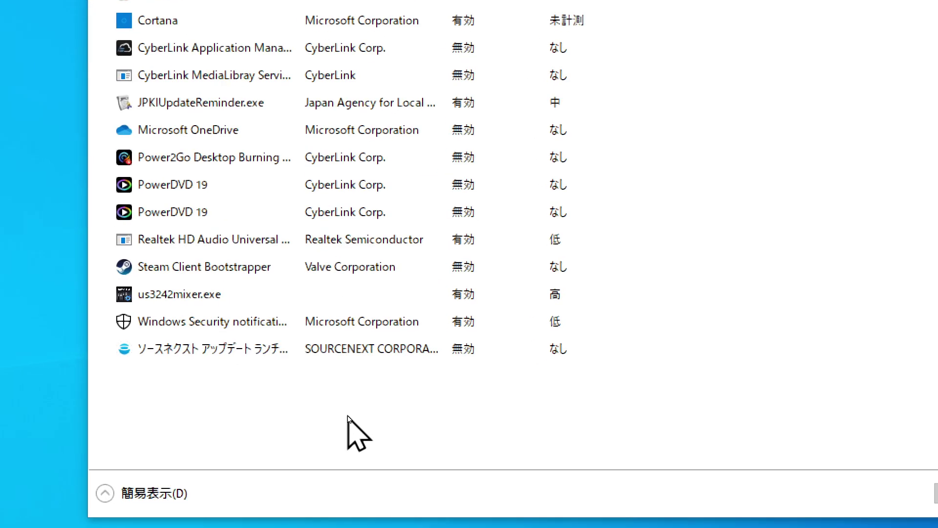
# - Enable the SOURCENEXT update launcher as a startup program, and set it back to disabled (無効)
pyautogui.click(335, 373)
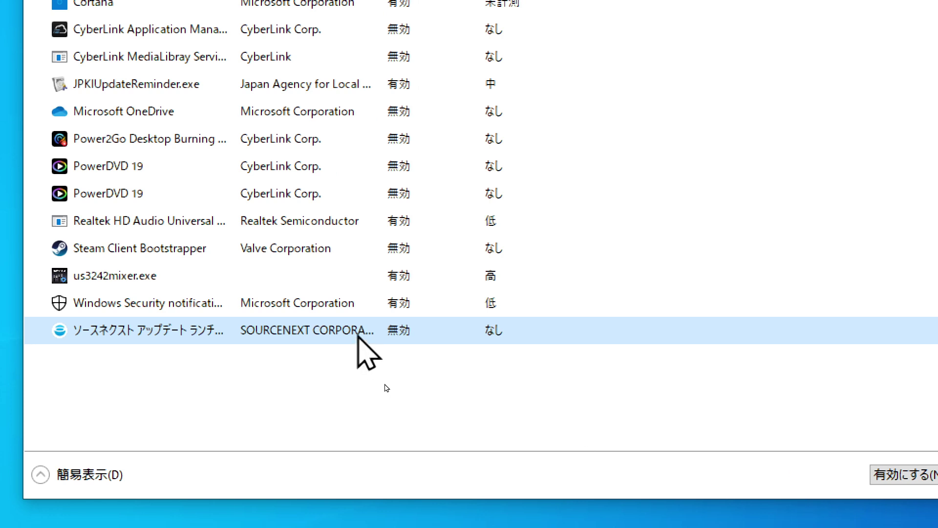
pyautogui.click(904, 475)
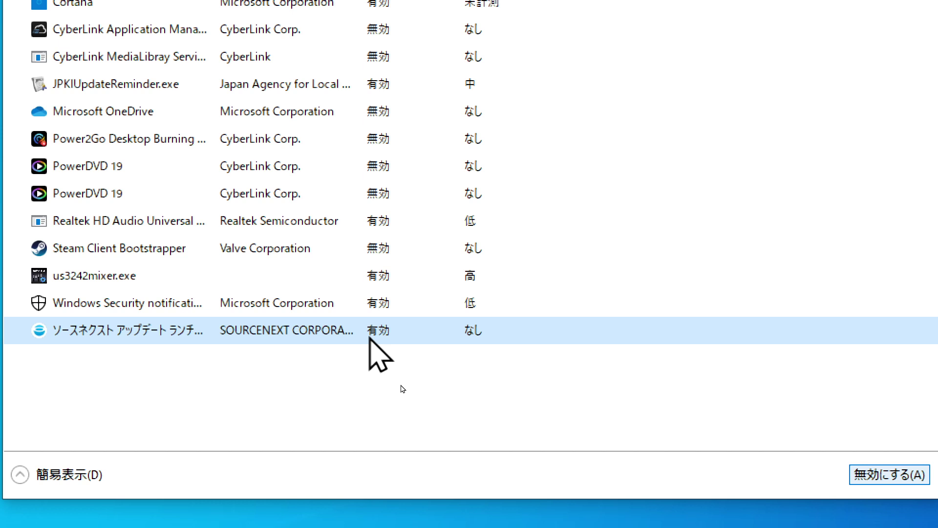
pyautogui.click(865, 481)
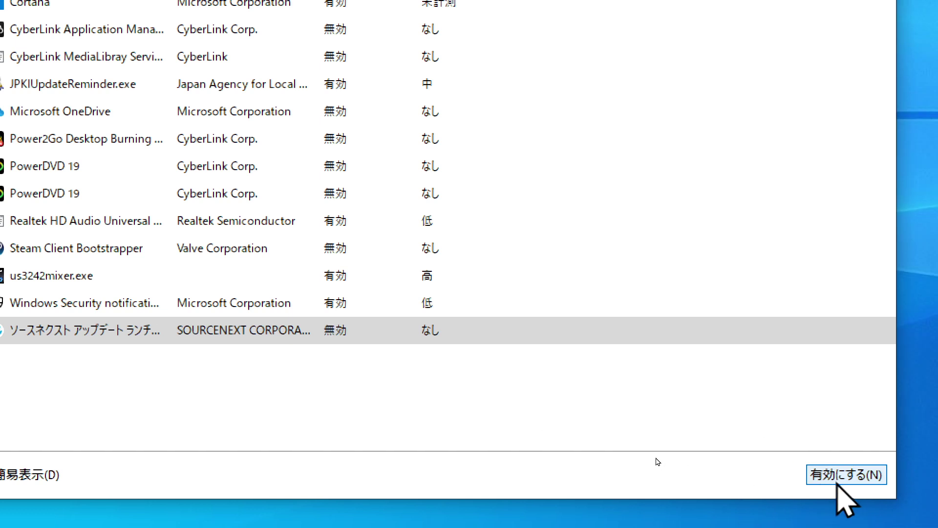
pyautogui.click(329, 333)
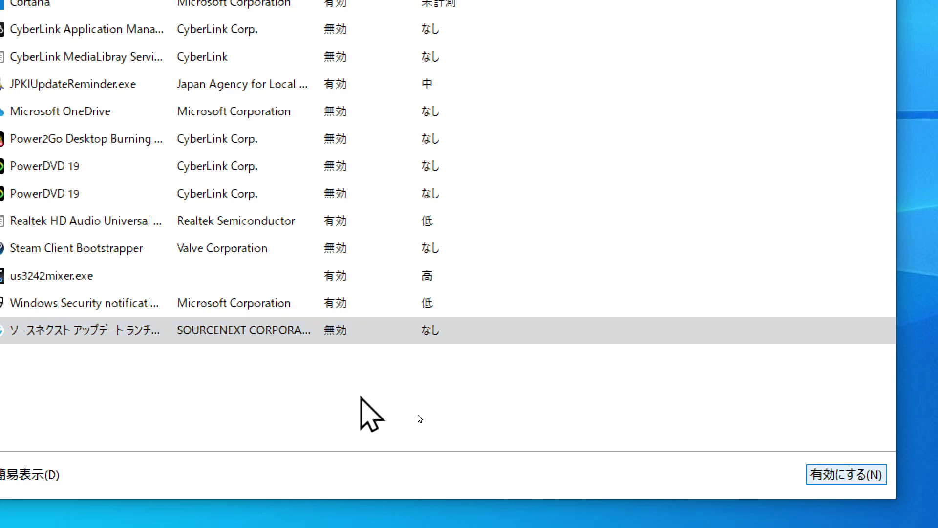